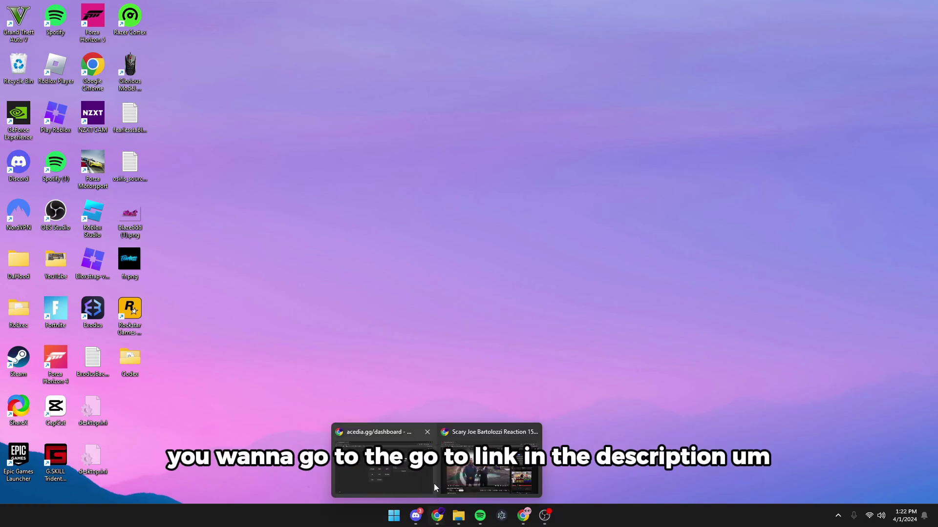
- Bring up the acedia.gg dashboard and briefly highlight the welcome heading and keys-claimed stat
click(432, 480)
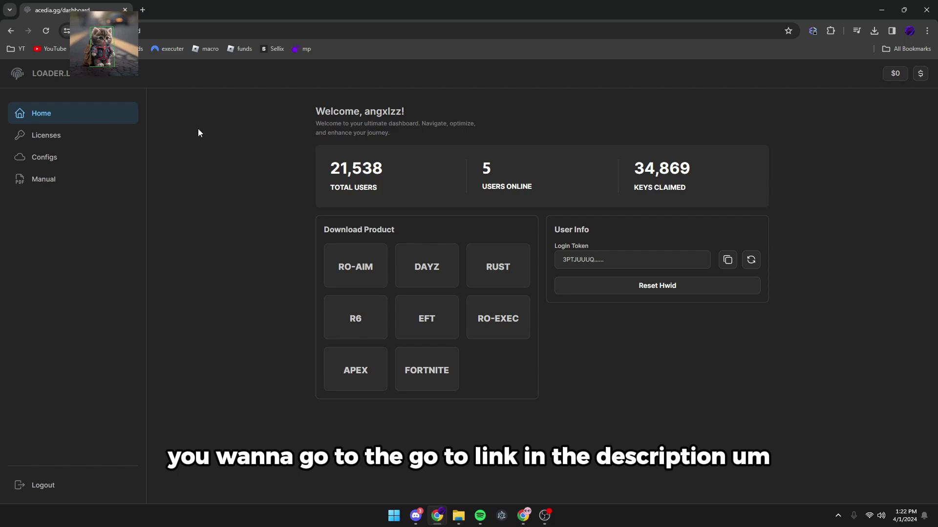
mouse_move(265, 100)
mouse_down()
mouse_move(464, 115)
mouse_move(474, 139)
mouse_up()
click(473, 136)
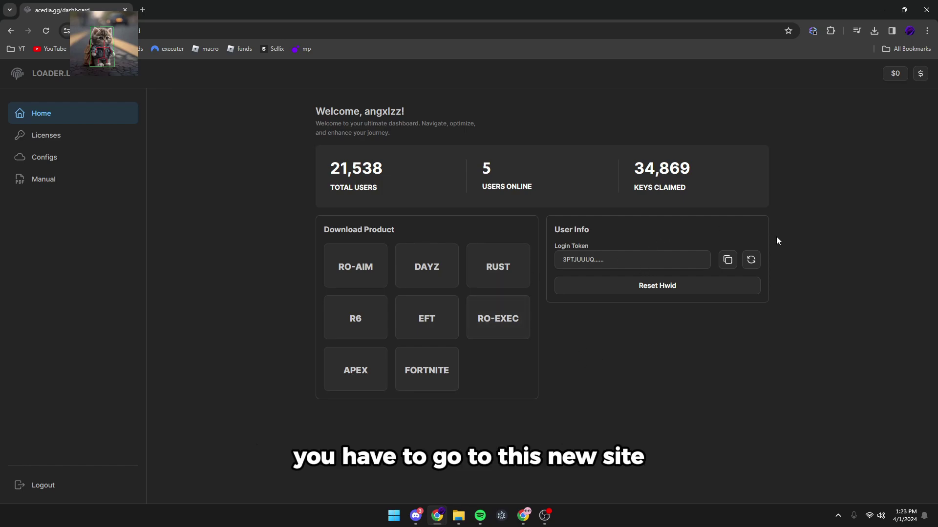
mouse_move(775, 237)
mouse_down()
mouse_move(565, 177)
mouse_move(316, 161)
mouse_up()
click(577, 350)
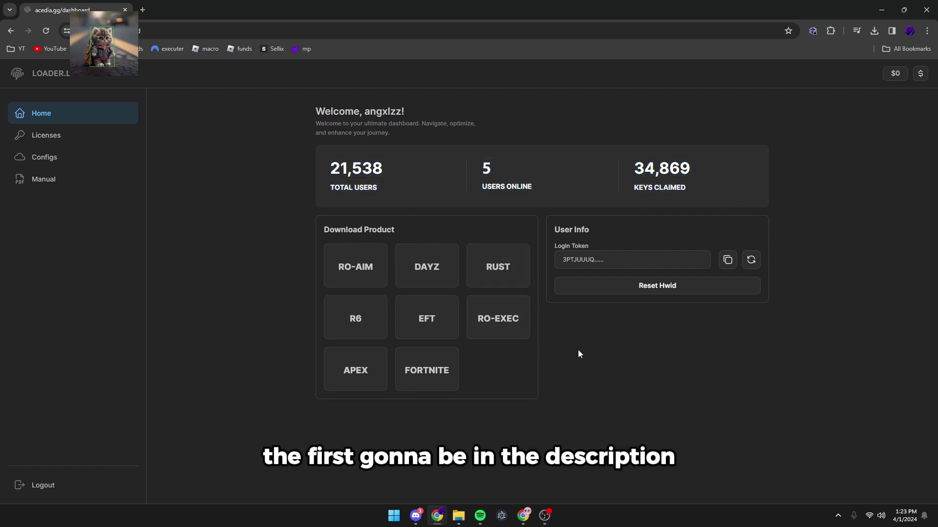
- Download the RO-EXEC loader into the Desktop\RoExec folder
click(498, 319)
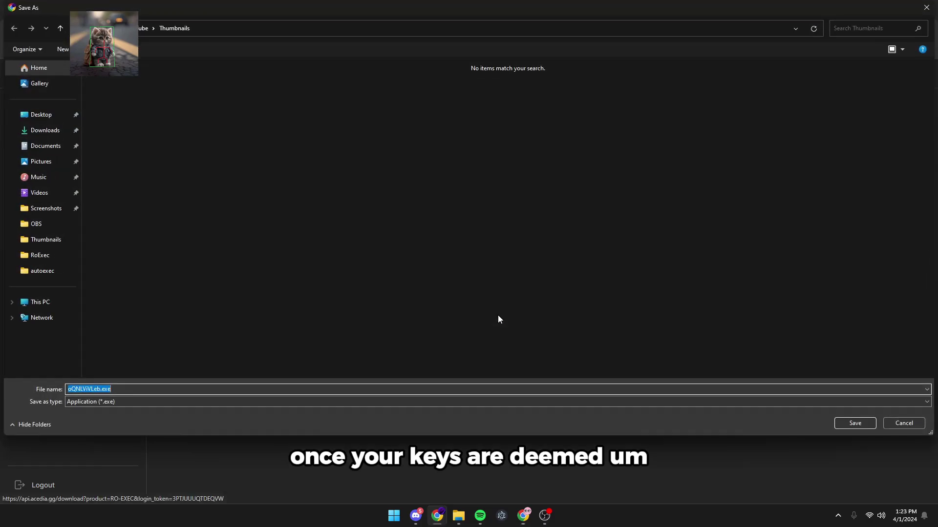
click(904, 423)
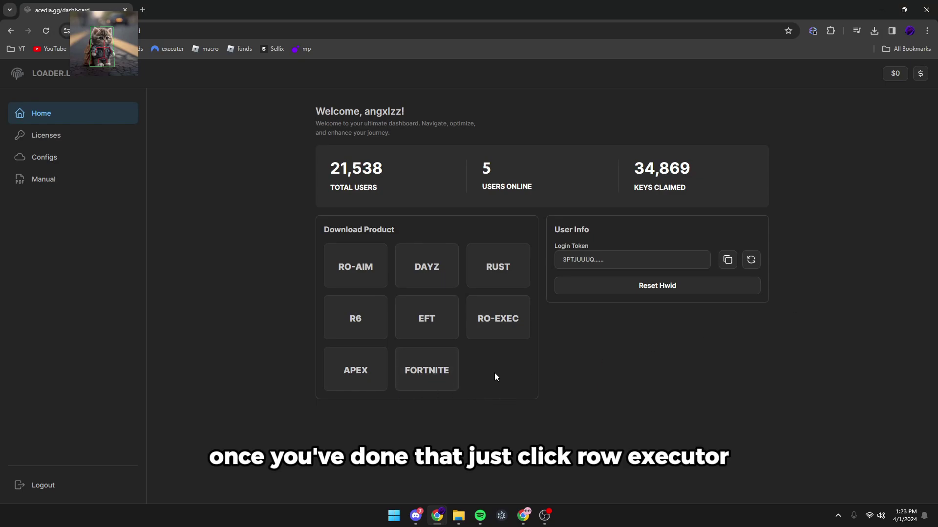
click(515, 304)
click(44, 115)
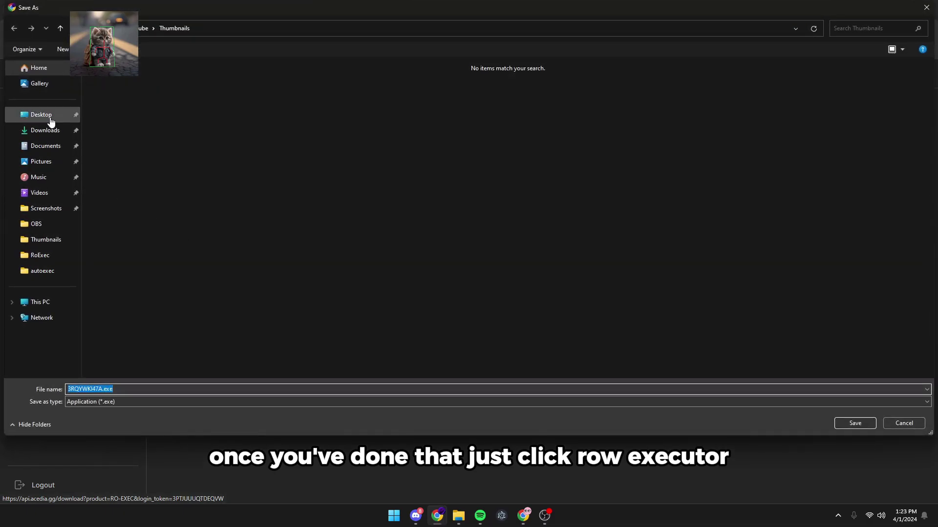
double_click(136, 110)
click(846, 422)
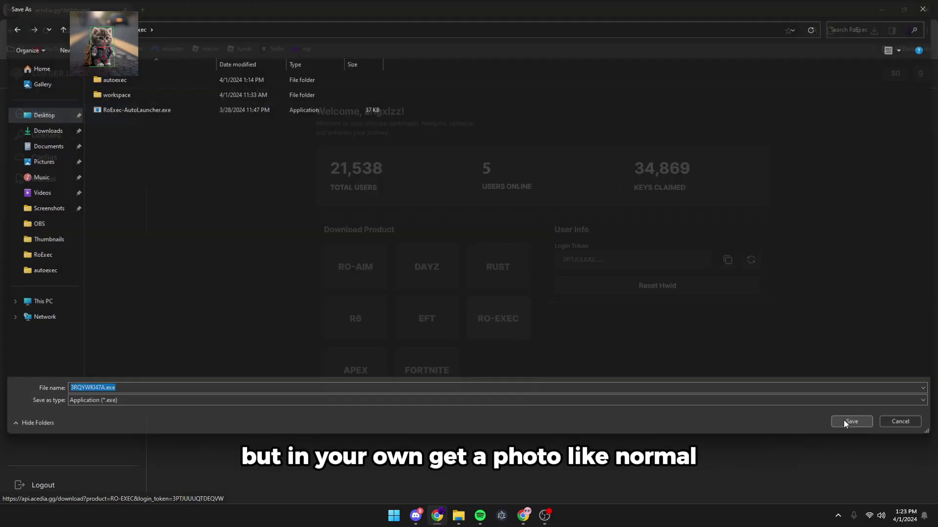
- Keep the blocked suspicious download and show 3RQYWKI47A.exe in its folder
click(865, 55)
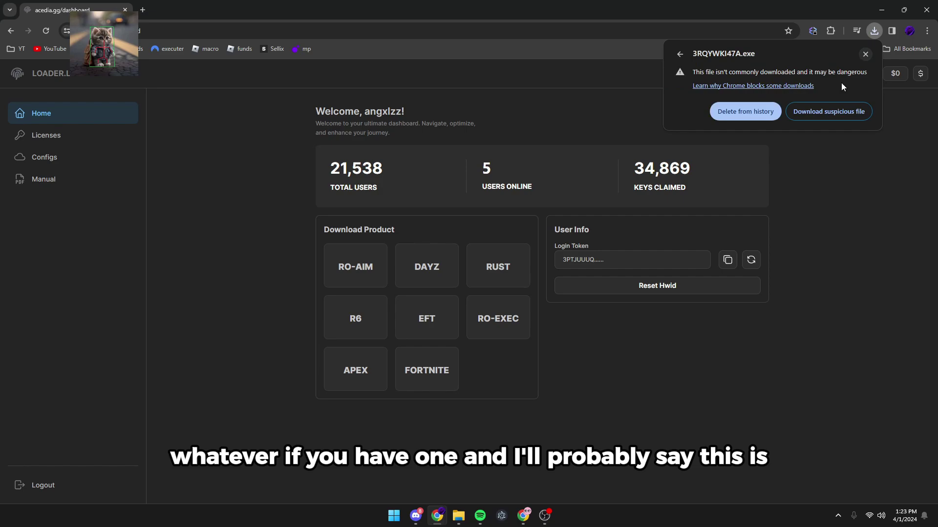
click(811, 115)
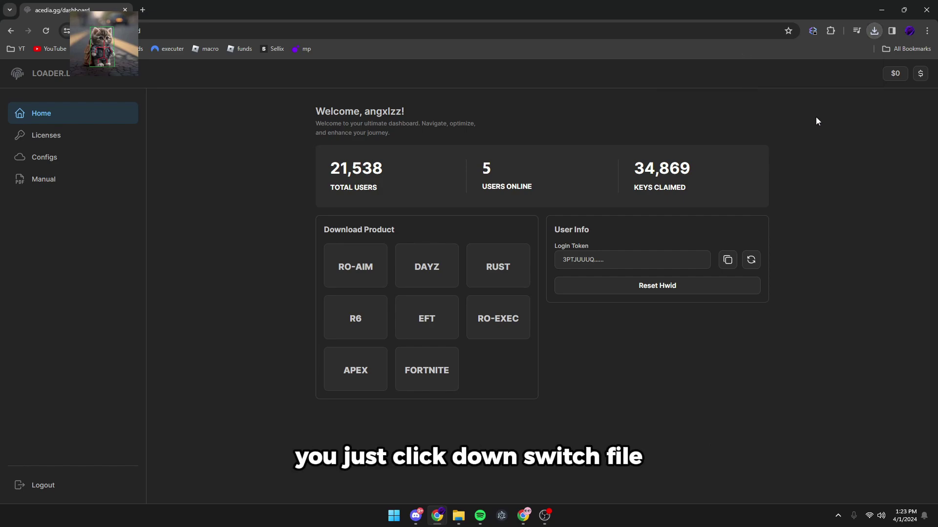
click(875, 31)
click(848, 73)
mouse_move(437, 516)
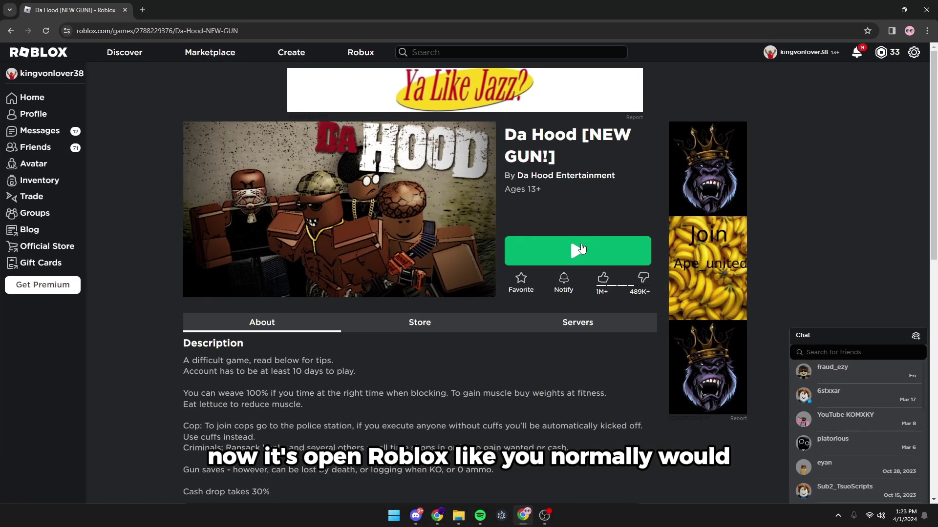
- Launch Da Hood in Roblox and bring the RoExec folder back up
click(581, 251)
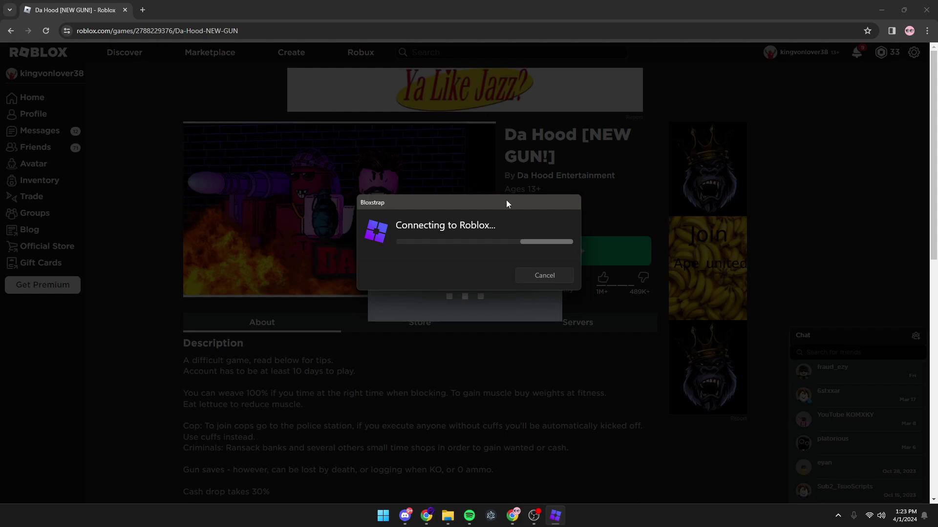
drag(388, 278, 277, 310)
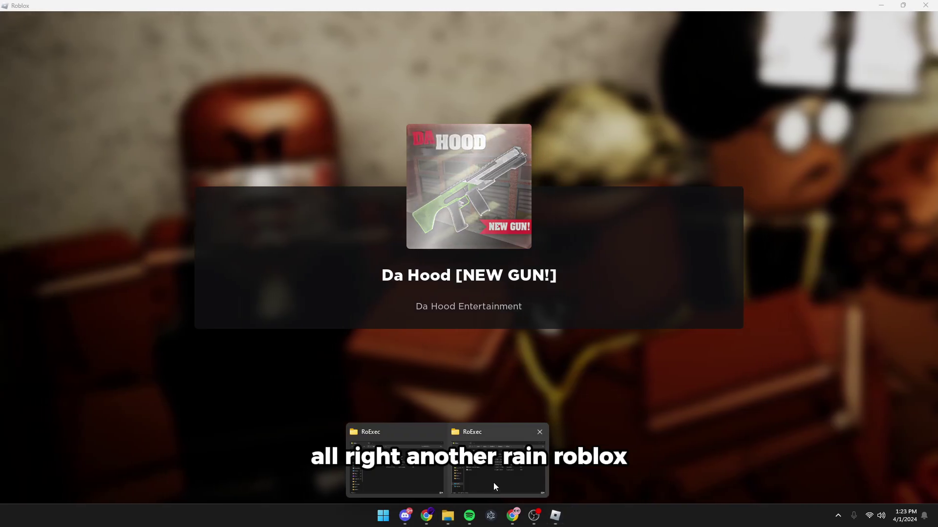
click(493, 483)
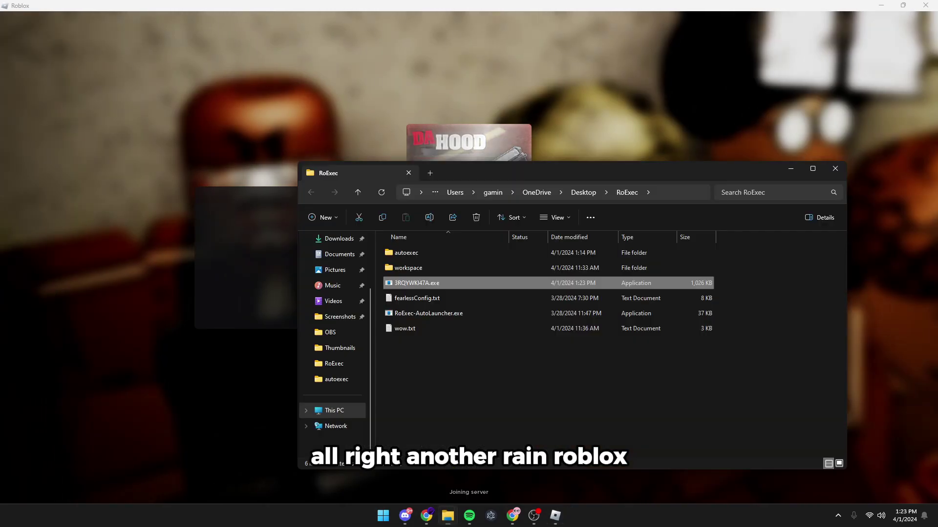
- Run 3RQYWKI47A.exe via SmartScreen's More info and Run anyway, then move its console left
double_click(457, 282)
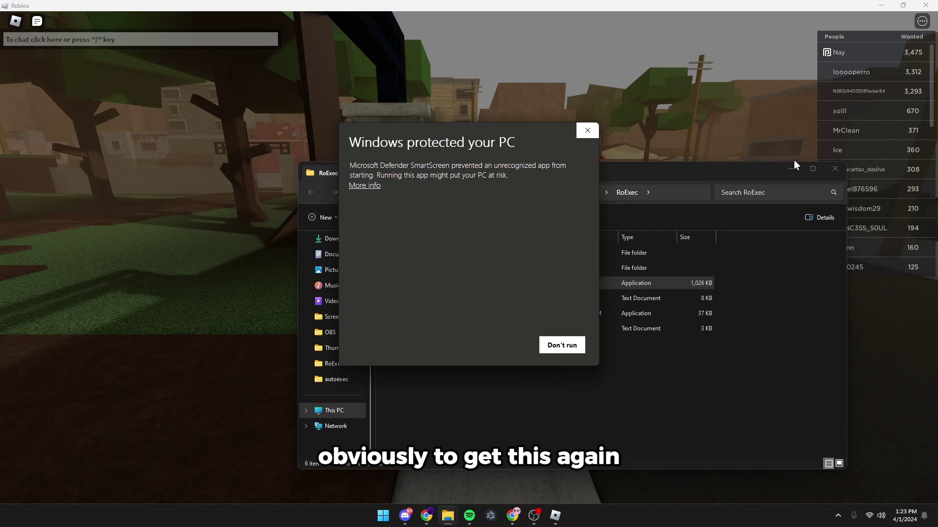
click(364, 186)
click(503, 345)
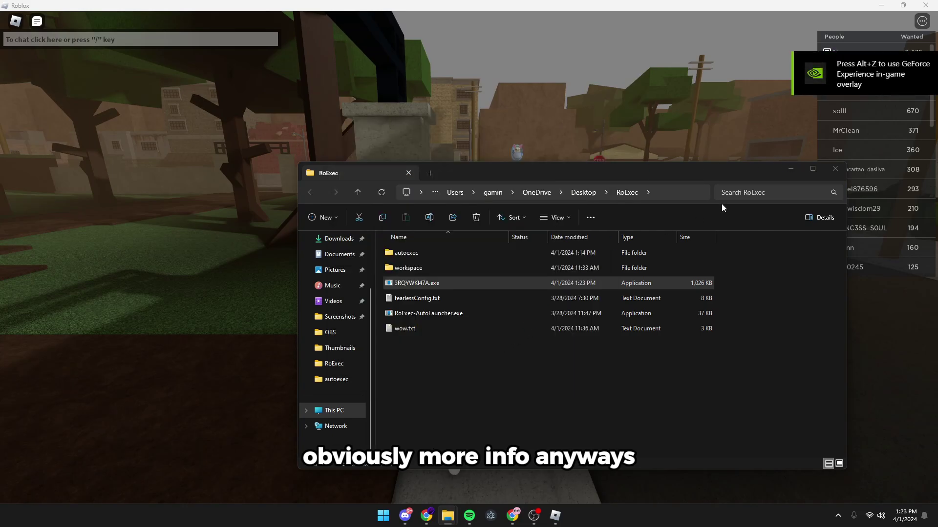
click(710, 92)
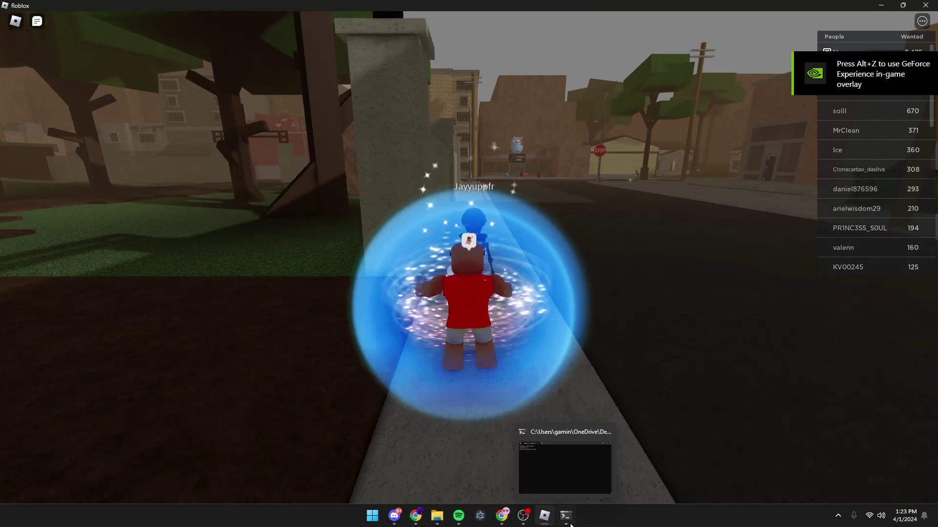
click(566, 516)
mouse_move(379, 129)
mouse_down()
mouse_move(296, 121)
mouse_move(436, 168)
mouse_move(343, 146)
mouse_up()
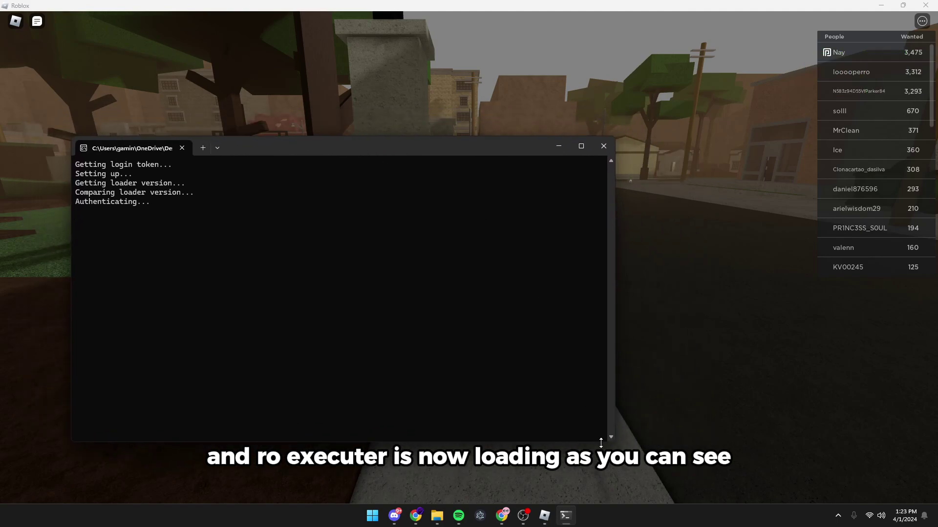
- Reposition and shrink the loader console, and drag the Krampus.gg executor window into view
mouse_move(614, 443)
mouse_down()
mouse_move(517, 365)
mouse_move(377, 387)
mouse_up()
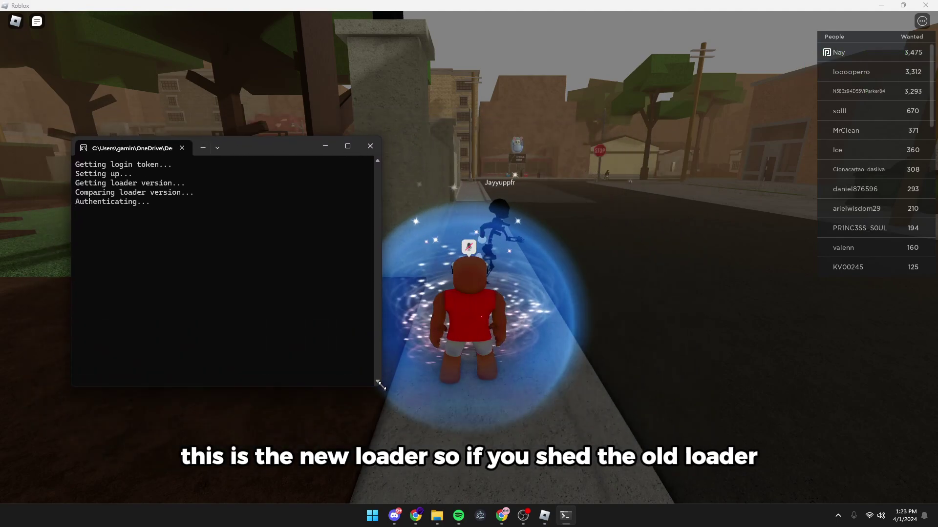
drag(260, 146, 230, 162)
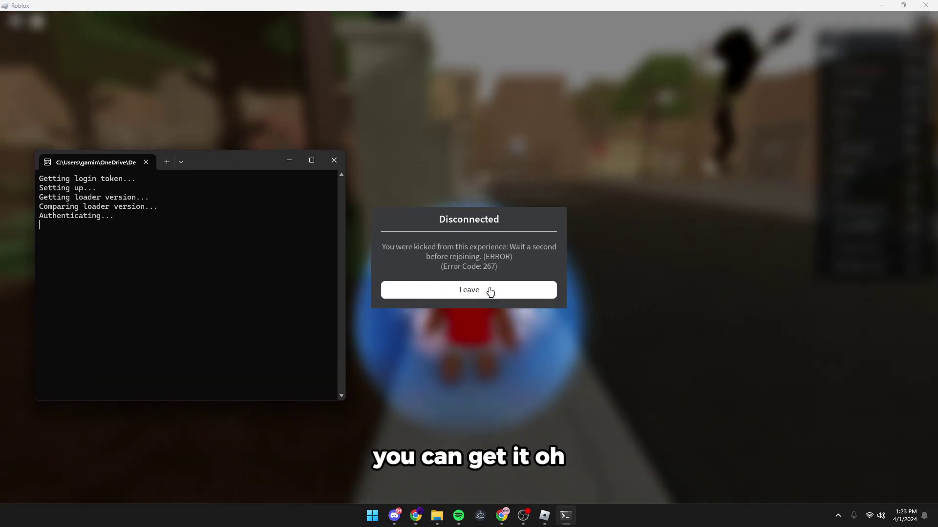
mouse_move(224, 161)
mouse_down()
mouse_move(284, 148)
mouse_move(223, 156)
mouse_move(258, 138)
mouse_up()
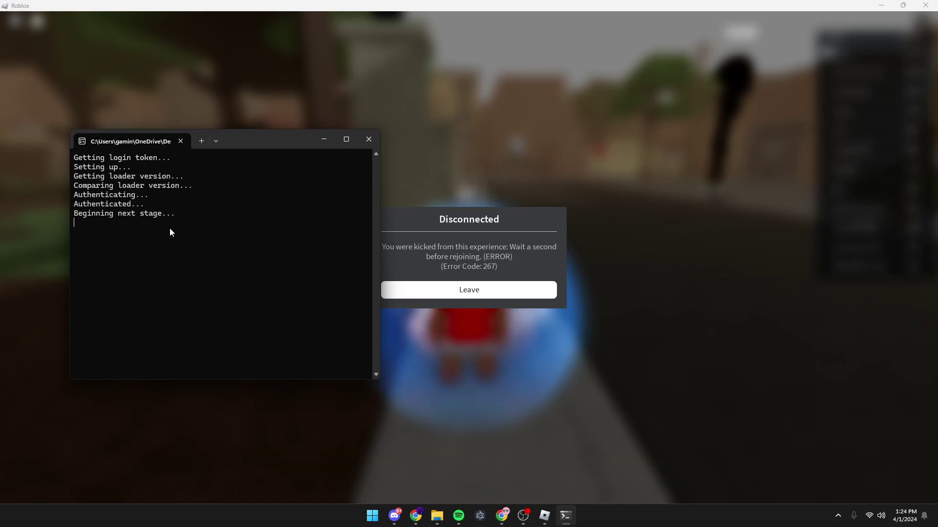
drag(242, 141, 214, 161)
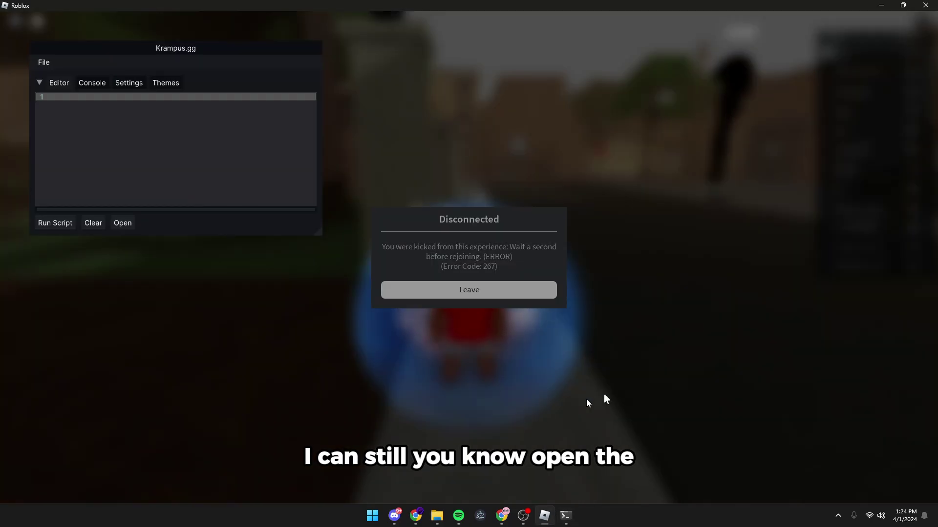
drag(223, 52, 291, 145)
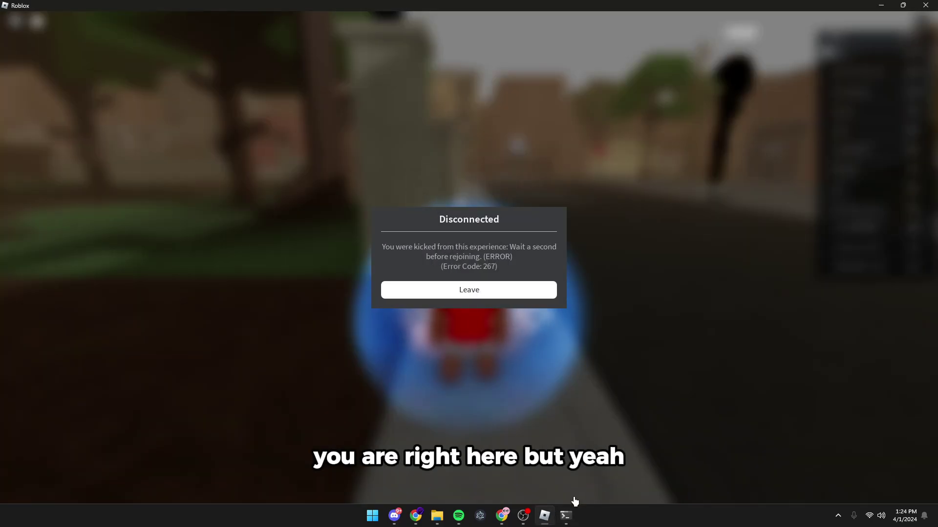
drag(249, 168, 269, 152)
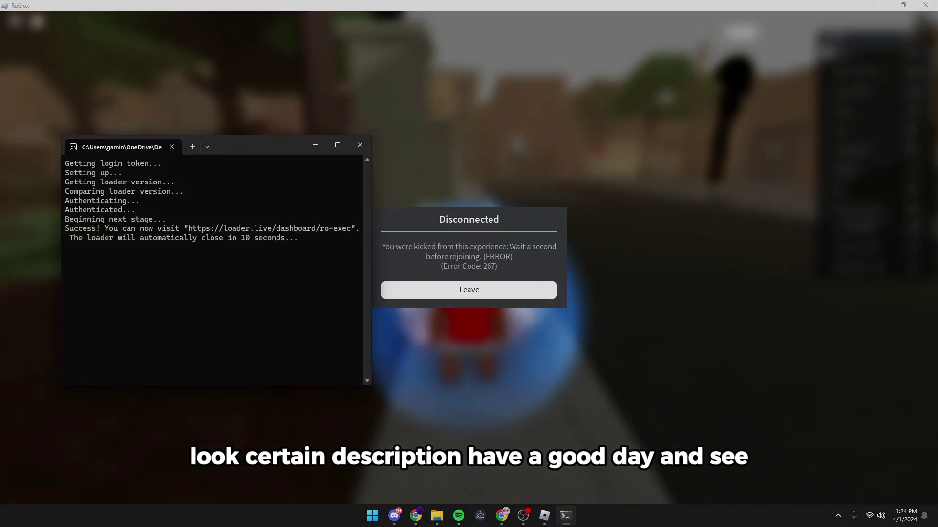